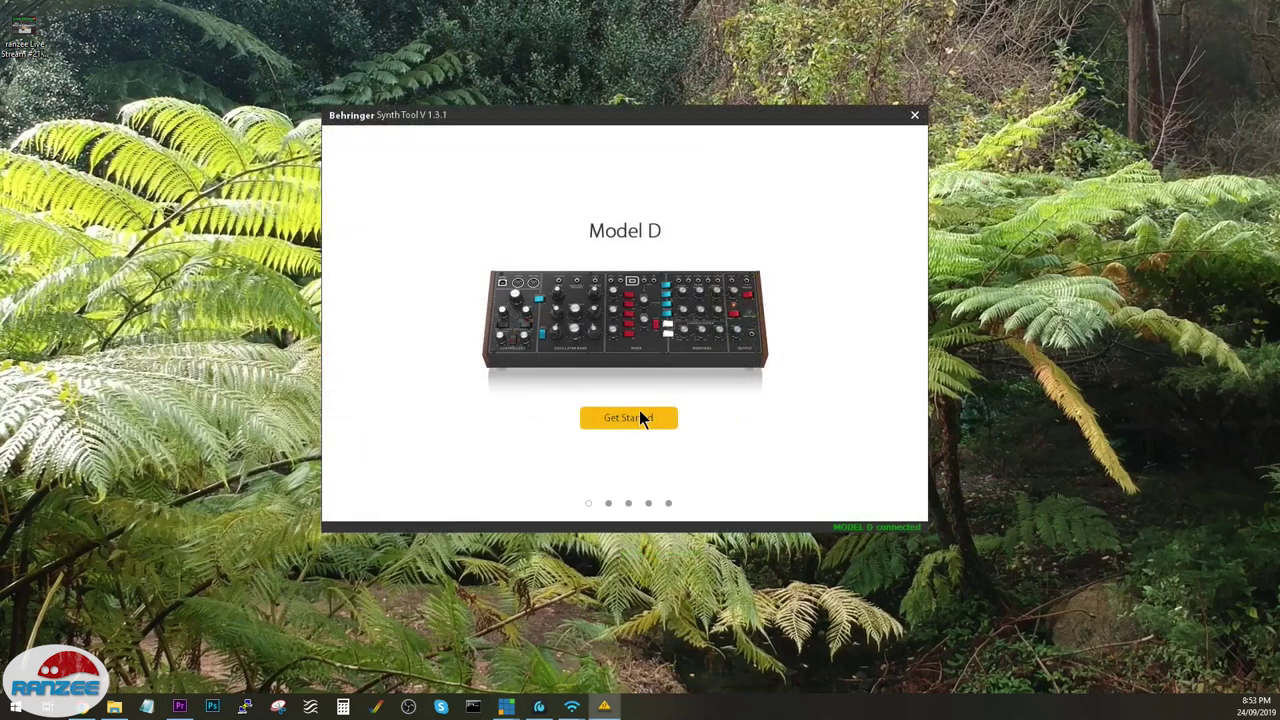
Dismiss the Model D welcome screen with Get Started to reach the General settings page.
{"action": "left_click", "coordinate": [640, 417]}
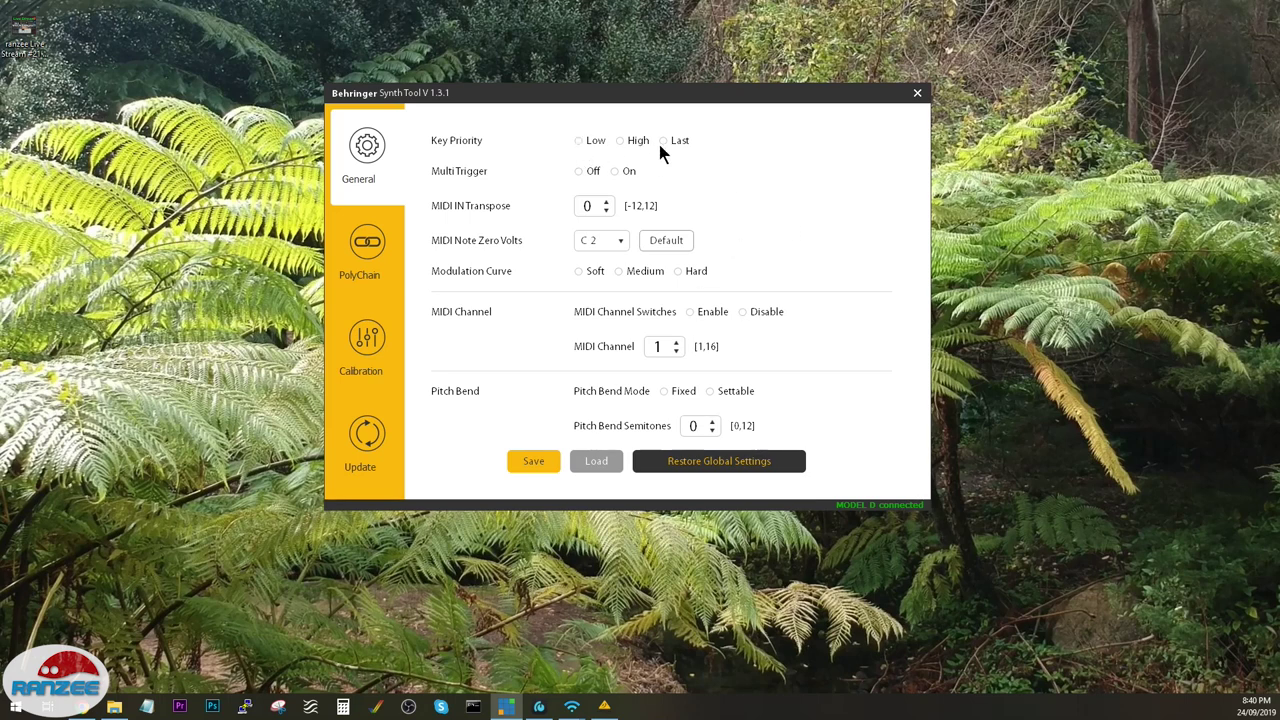
Try the High, Last and Low key priorities and Multi Trigger, leaving Low priority and Multi Trigger Off.
{"action": "left_click", "coordinate": [582, 141]}
{"action": "left_click", "coordinate": [622, 141]}
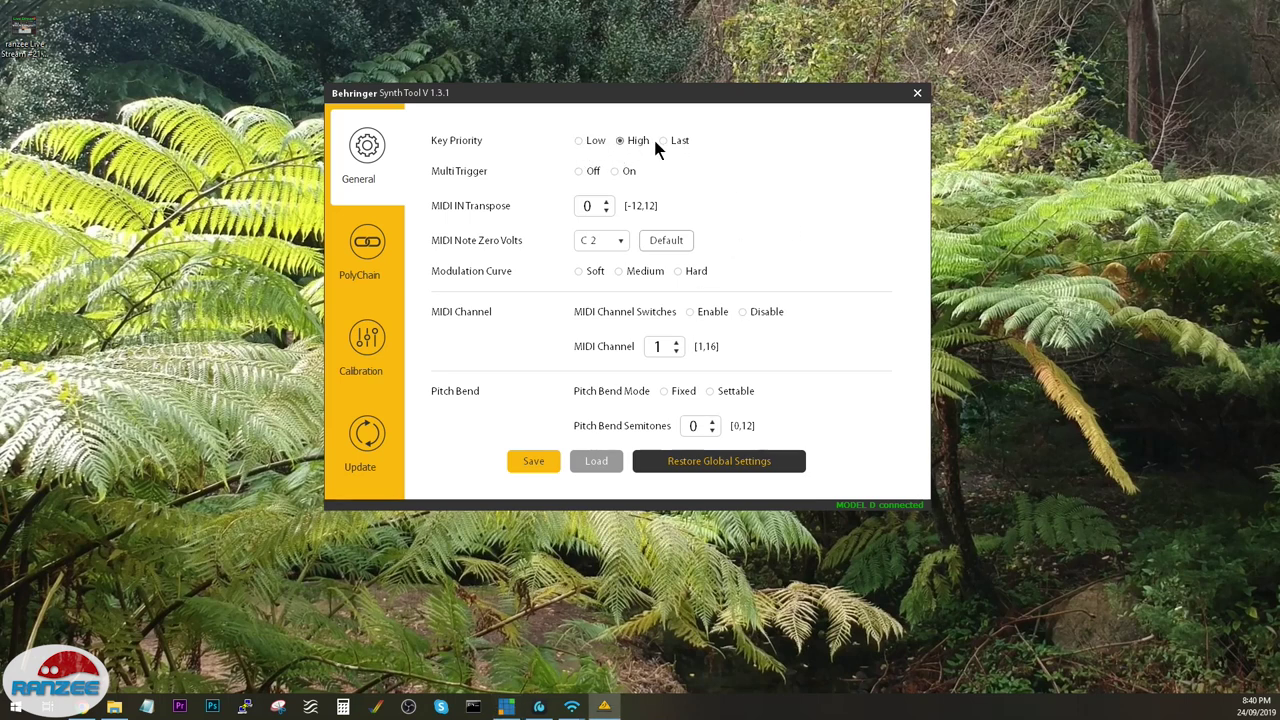
{"action": "left_click", "coordinate": [665, 140]}
{"action": "left_click", "coordinate": [594, 141]}
{"action": "left_click", "coordinate": [628, 172]}
{"action": "left_click", "coordinate": [586, 173]}
Step MIDI IN Transpose up and down through its range toward -12.
{"action": "left_click", "coordinate": [606, 201]}
{"action": "left_click", "coordinate": [606, 210]}
{"action": "left_click", "coordinate": [606, 210]}
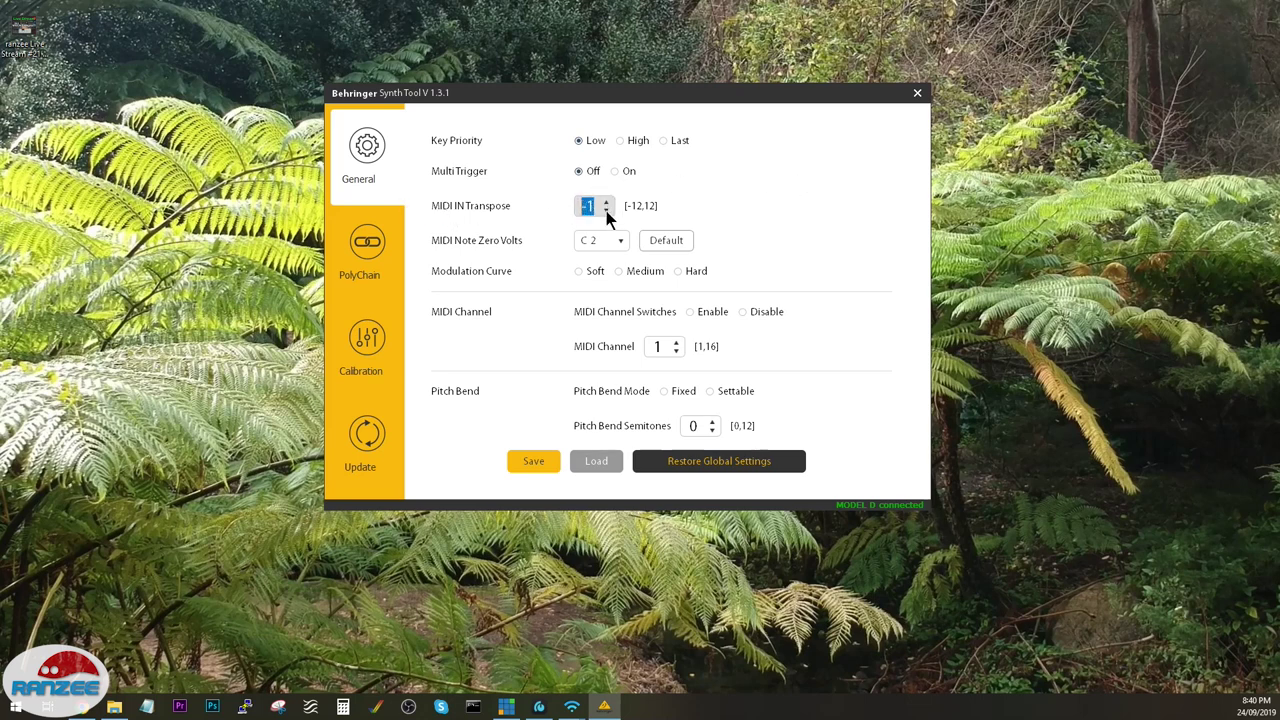
{"action": "left_click_drag", "start_coordinate": [606, 210], "coordinate": [606, 210]}
{"action": "left_click", "coordinate": [606, 211]}
{"action": "left_click", "coordinate": [606, 211]}
{"action": "left_click_drag", "start_coordinate": [607, 211], "coordinate": [607, 212]}
Look through the MIDI Note Zero Volts list, keeping it at C 2.
{"action": "left_click", "coordinate": [620, 244]}
{"action": "mouse_move", "coordinate": [618, 303]}
{"action": "left_mouse_down"}
{"action": "mouse_move", "coordinate": [621, 268]}
{"action": "mouse_move", "coordinate": [622, 366]}
{"action": "mouse_move", "coordinate": [621, 294]}
{"action": "left_mouse_up"}
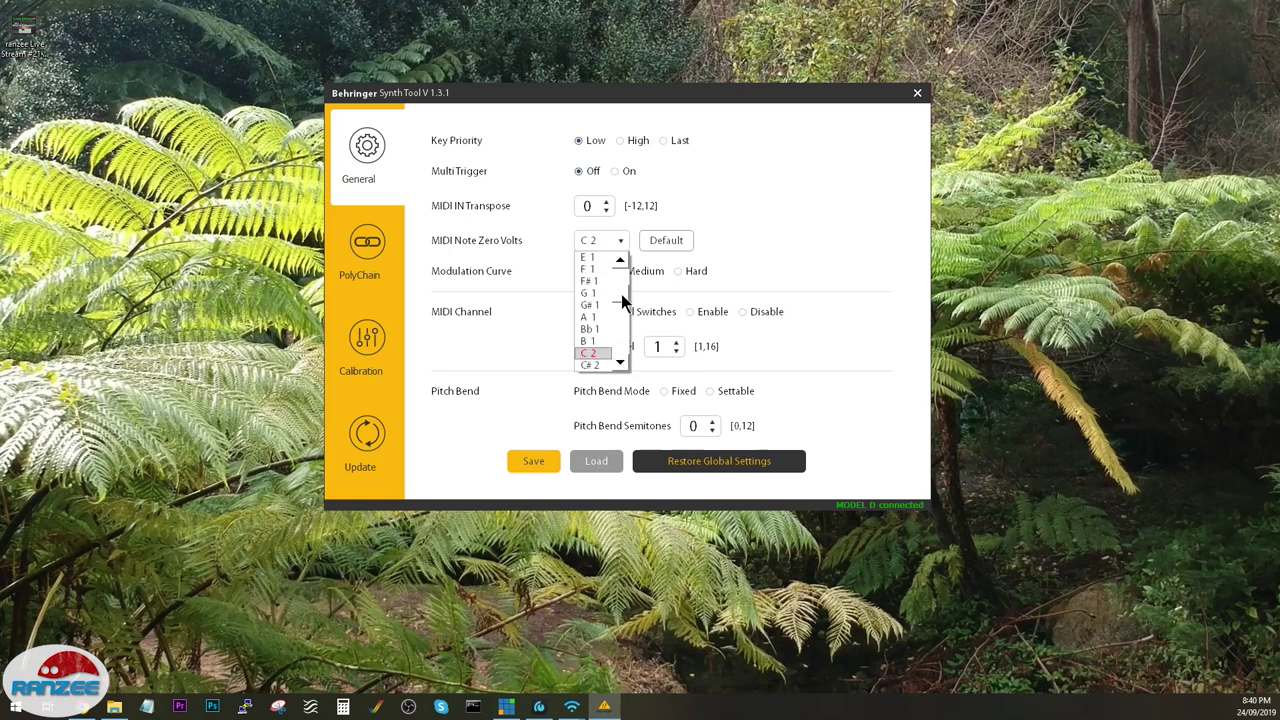
{"action": "left_click", "coordinate": [763, 244]}
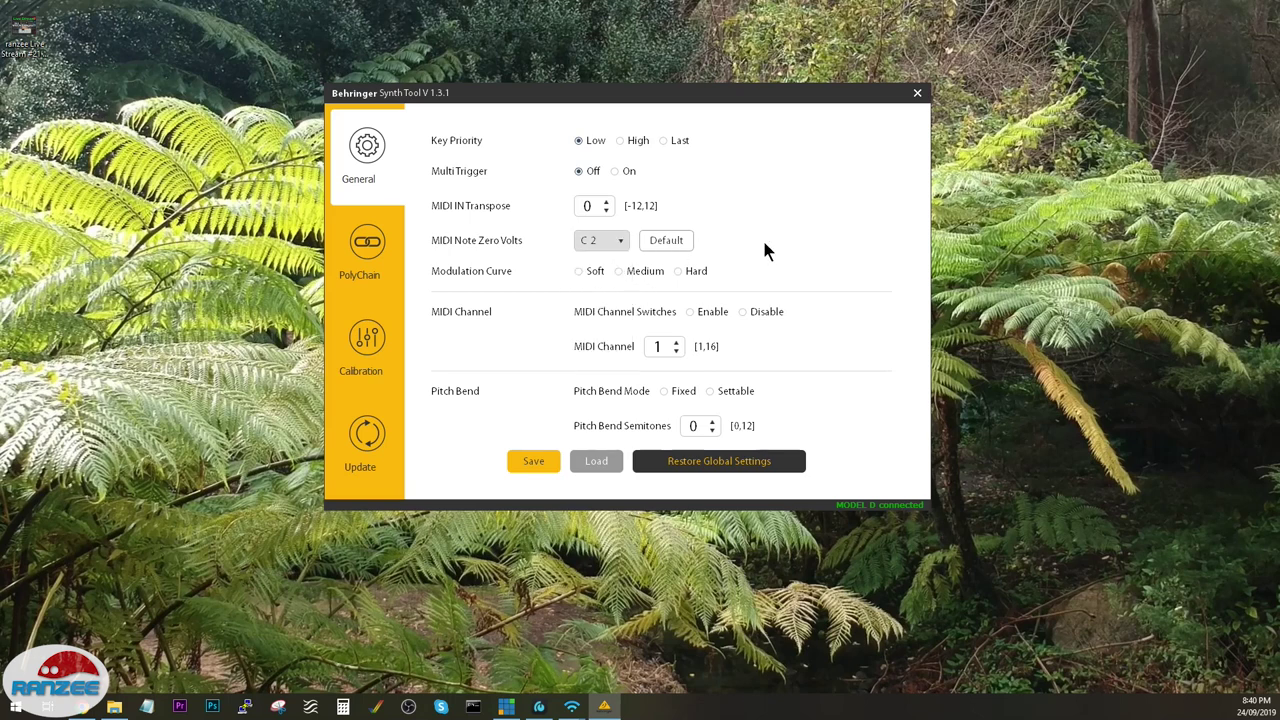
Check MIDI Channel and nudge Pitch Bend Semitones to 1 and back to 0, then view PolyChain settings.
{"action": "left_click", "coordinate": [676, 351]}
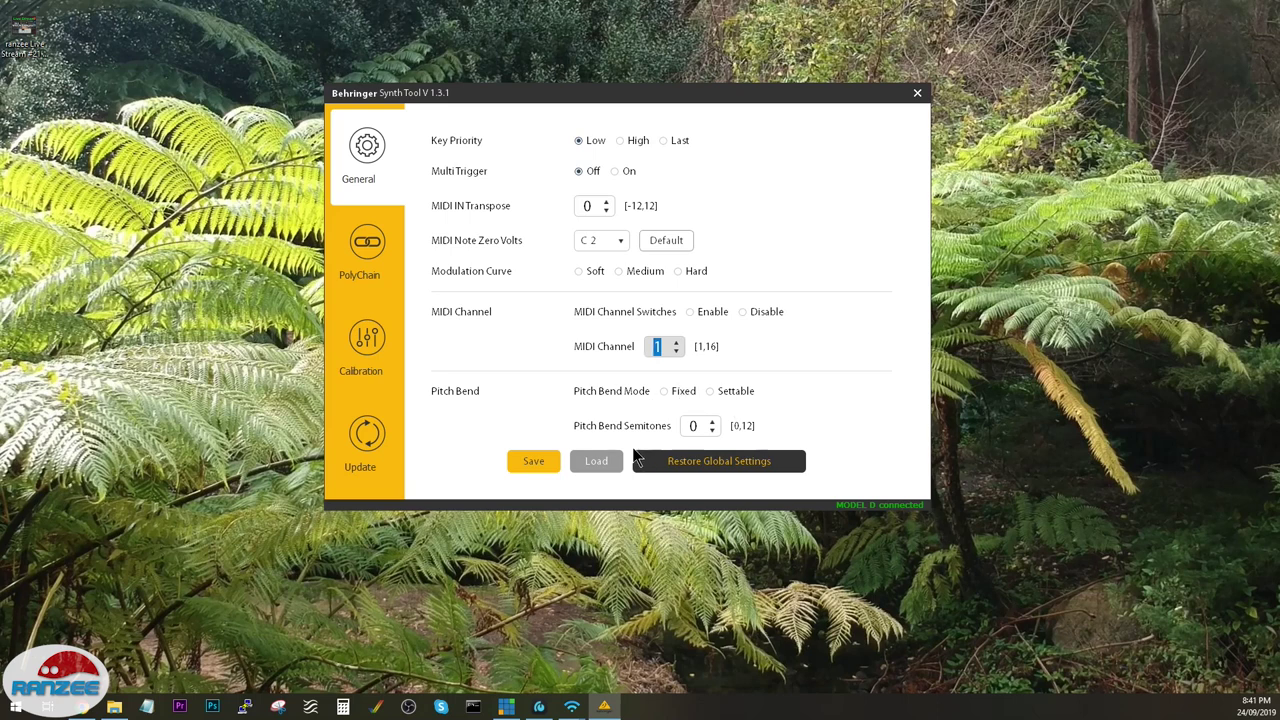
{"action": "left_click", "coordinate": [712, 423]}
{"action": "left_click", "coordinate": [711, 430]}
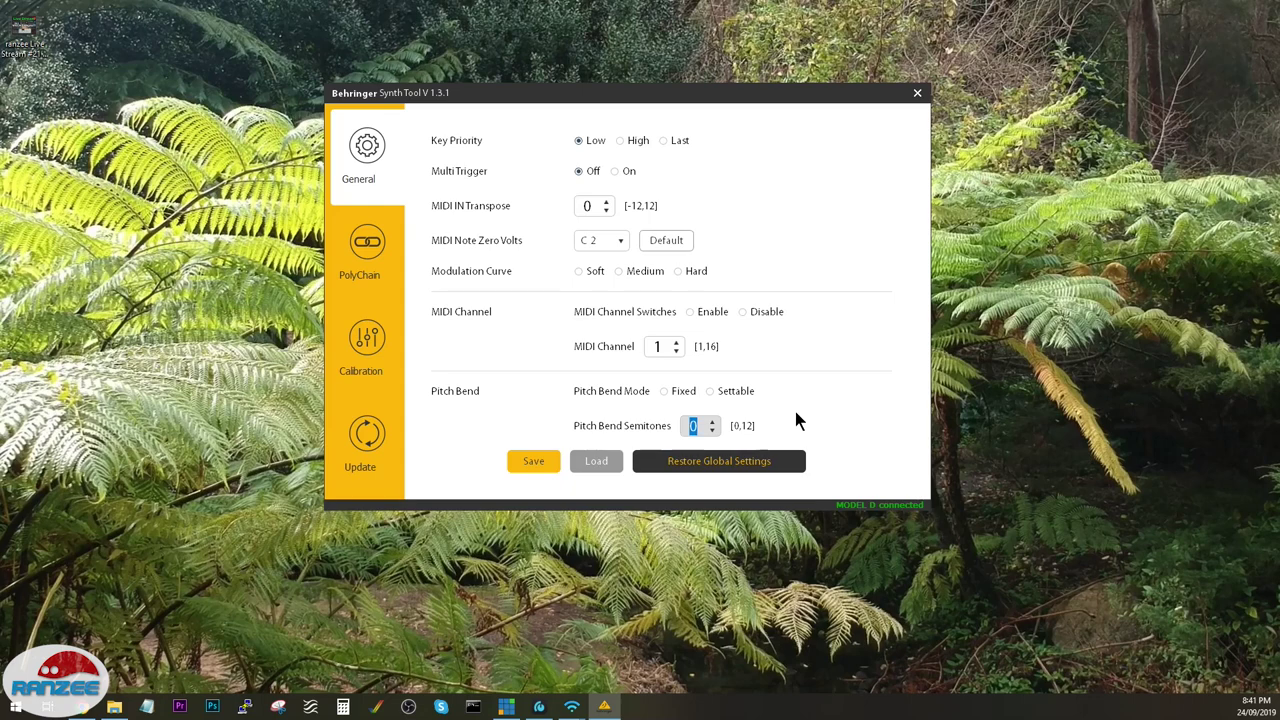
{"action": "left_click", "coordinate": [366, 246]}
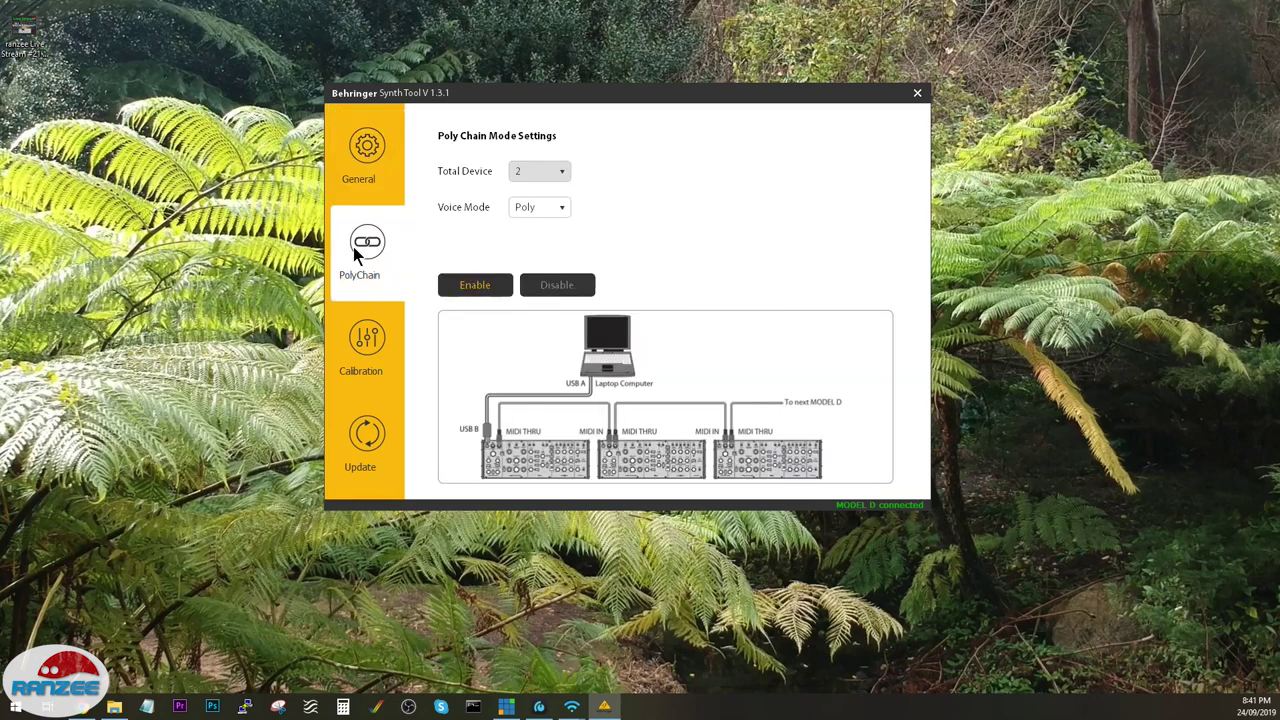
Review Total Device and Voice Mode options, keeping 2 devices and Poly, then view the Calibration steps.
{"action": "left_click", "coordinate": [562, 173]}
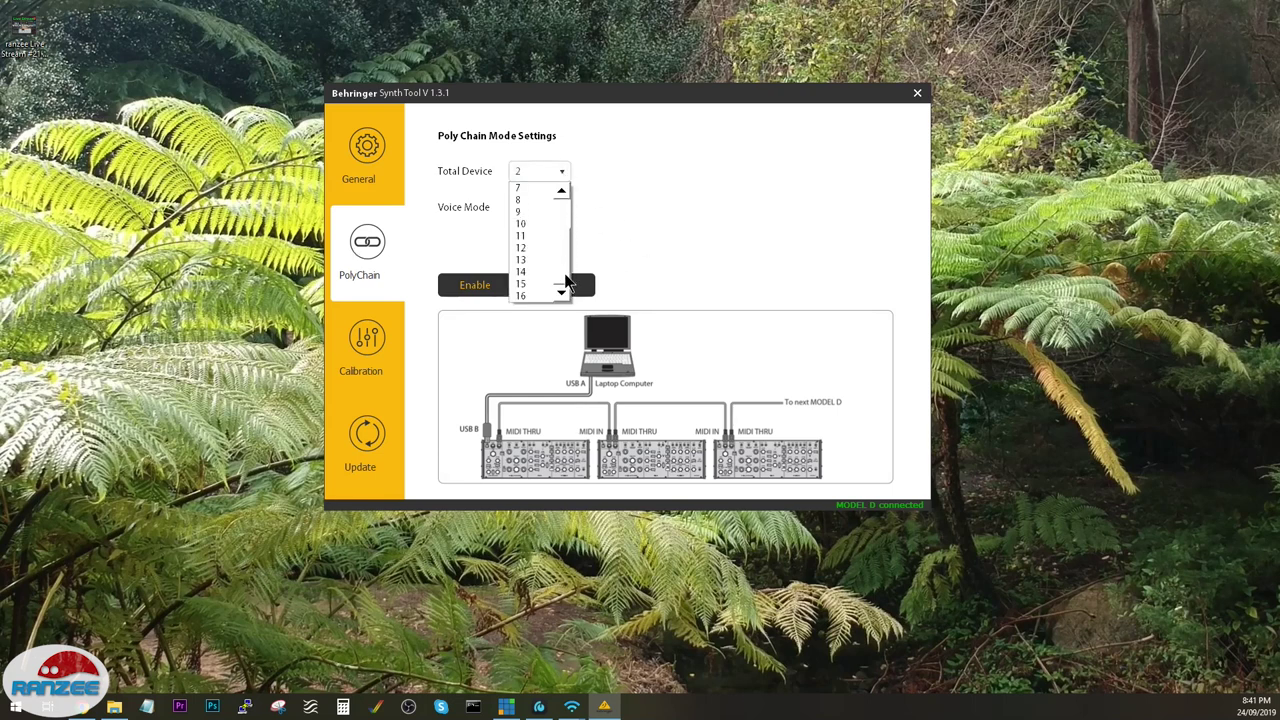
{"action": "scroll", "coordinate": [531, 297], "scroll_direction": "down", "scroll_amount": 2}
{"action": "left_click", "coordinate": [732, 172]}
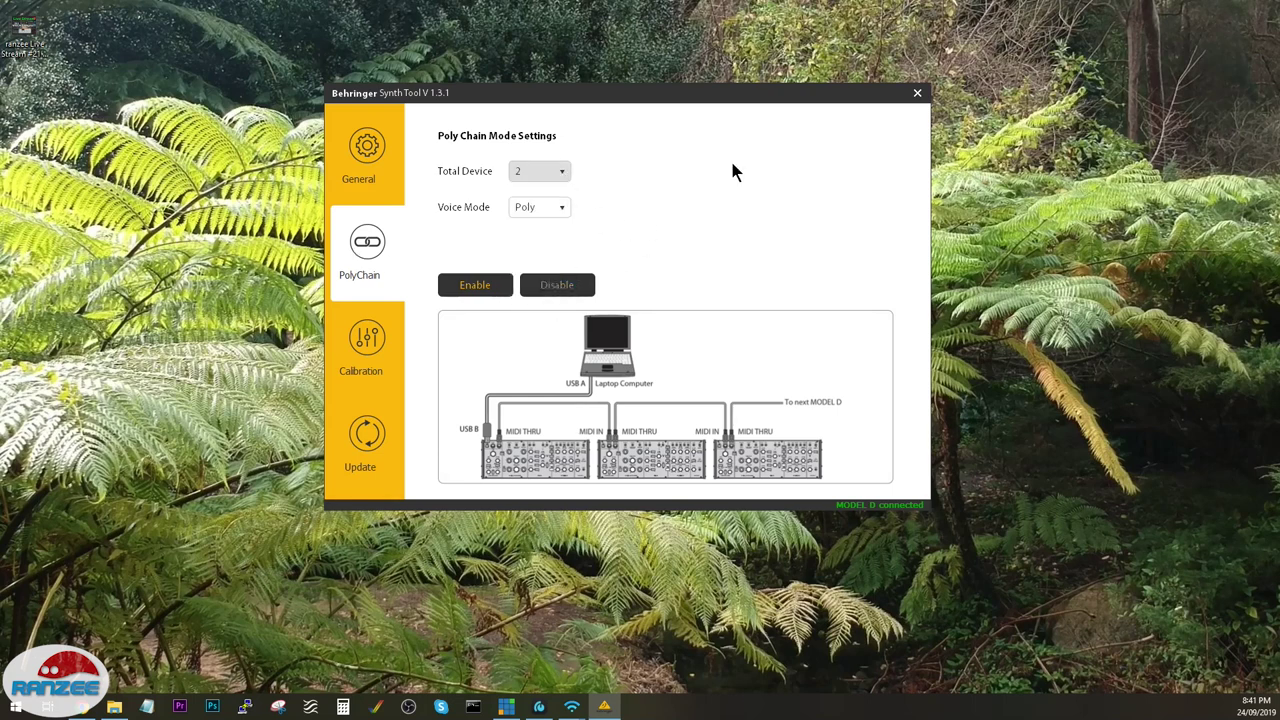
{"action": "left_click", "coordinate": [525, 207]}
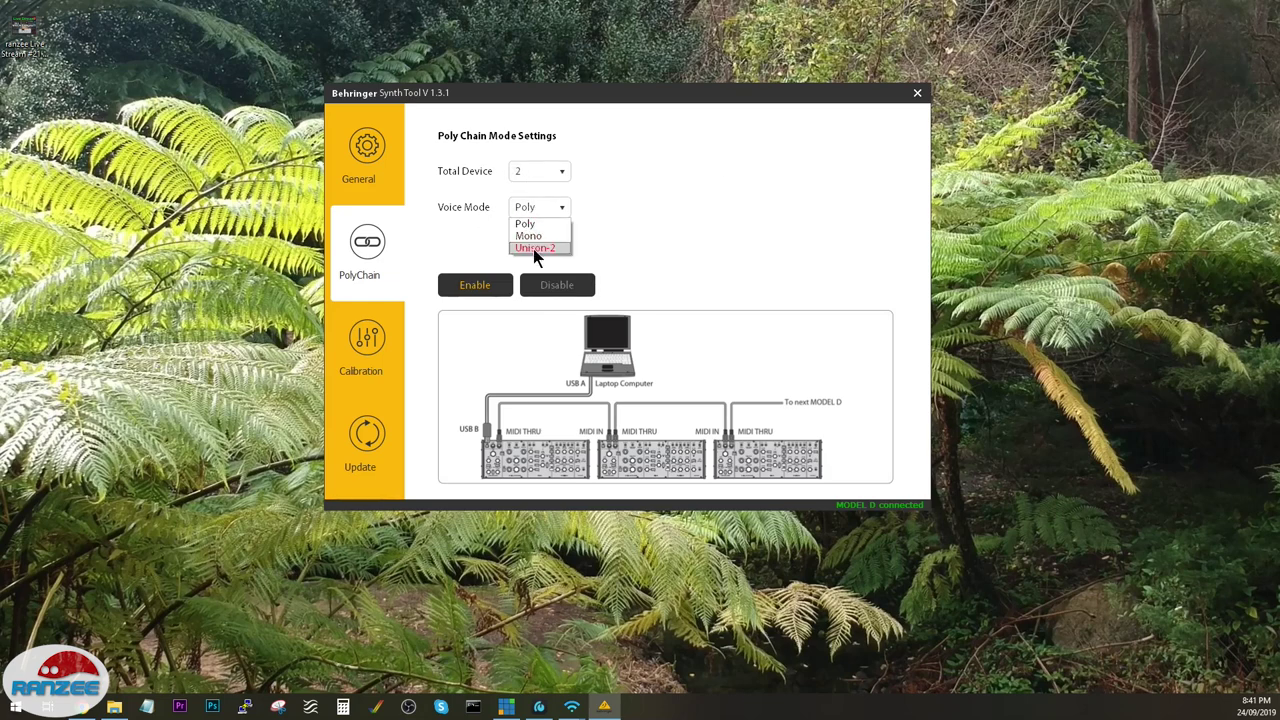
{"action": "left_click", "coordinate": [660, 210]}
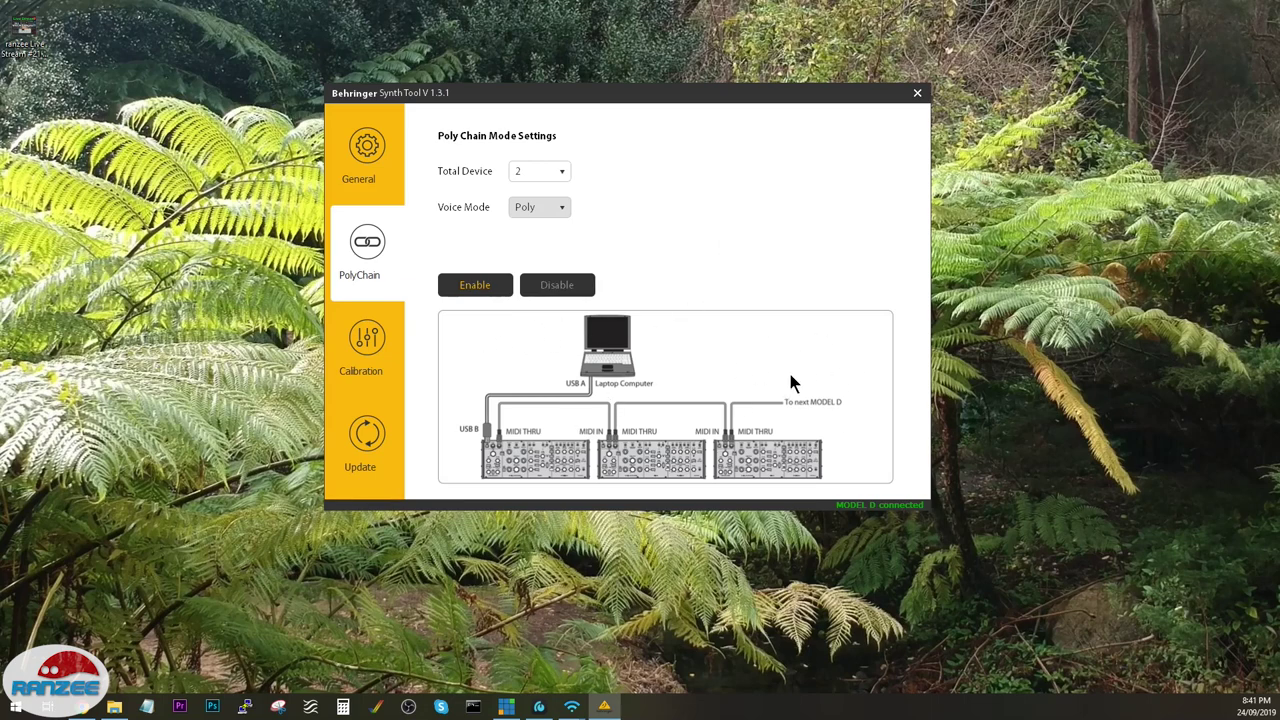
{"action": "left_click", "coordinate": [368, 340]}
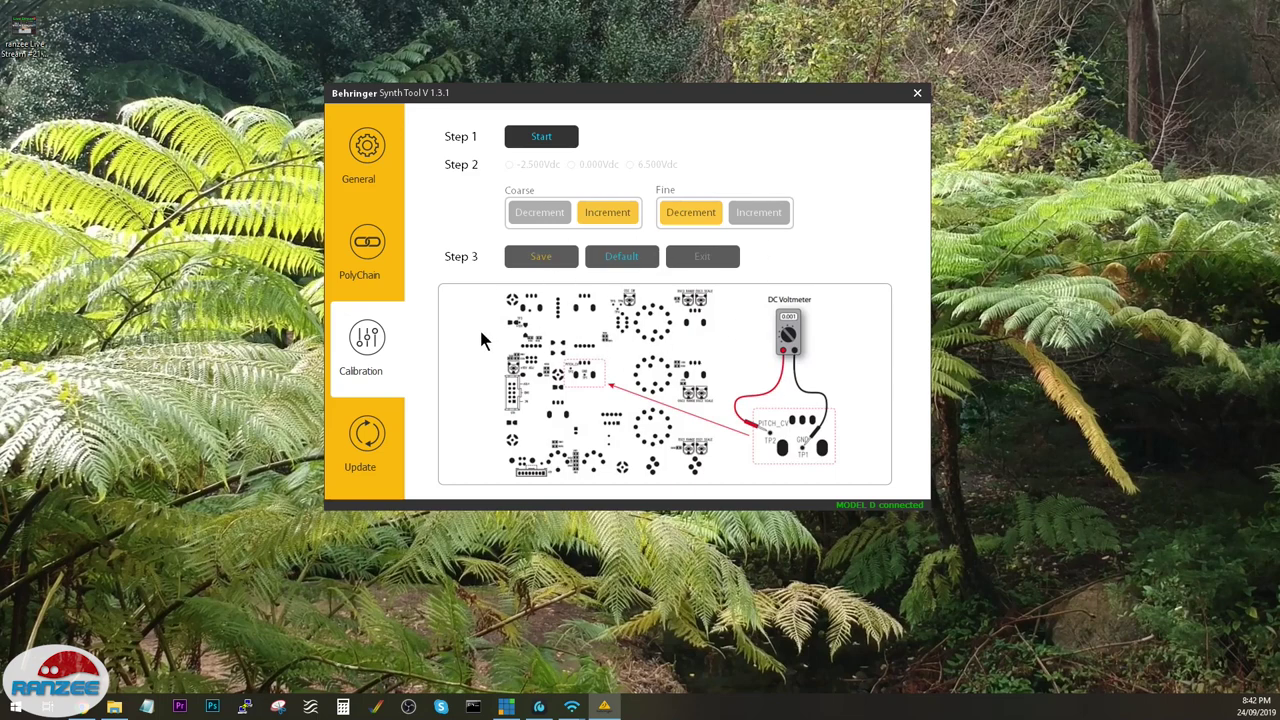
{"action": "left_click", "coordinate": [358, 436]}
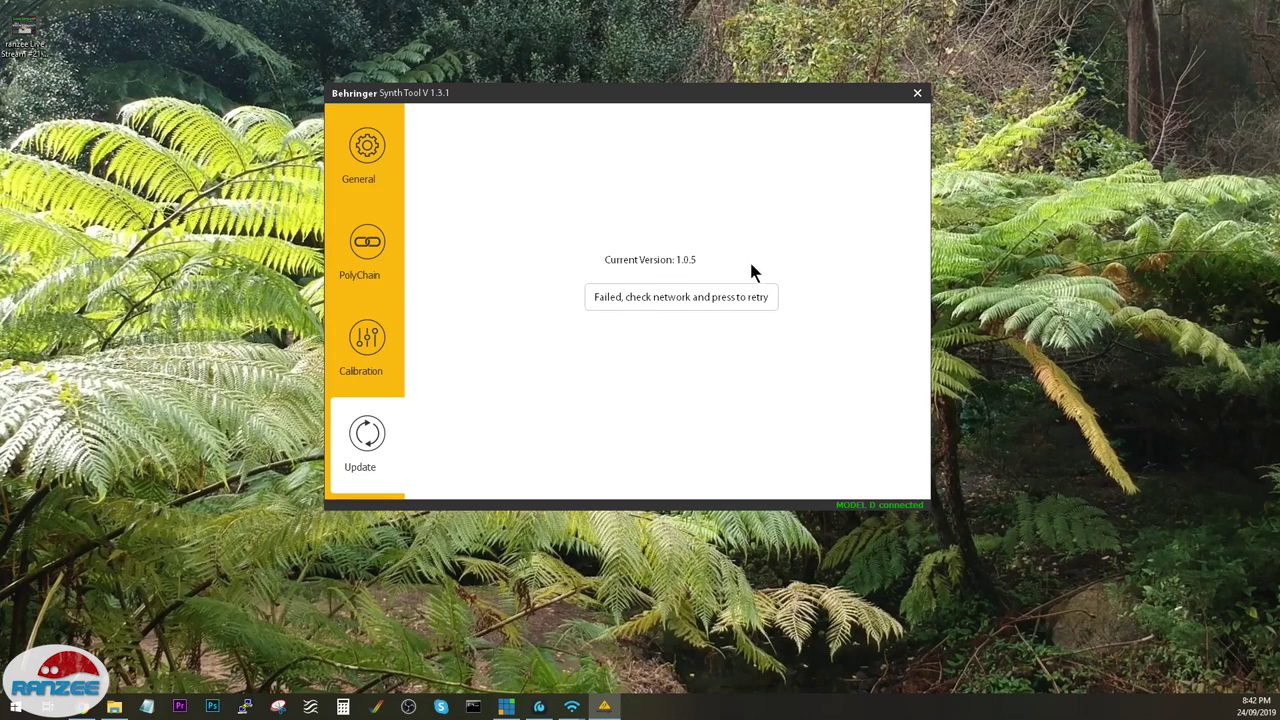
Reposition the SynthTool window and Model D Updater desktop icon, then close SynthTool.
{"action": "left_click_drag", "start_coordinate": [693, 100], "coordinate": [427, 153]}
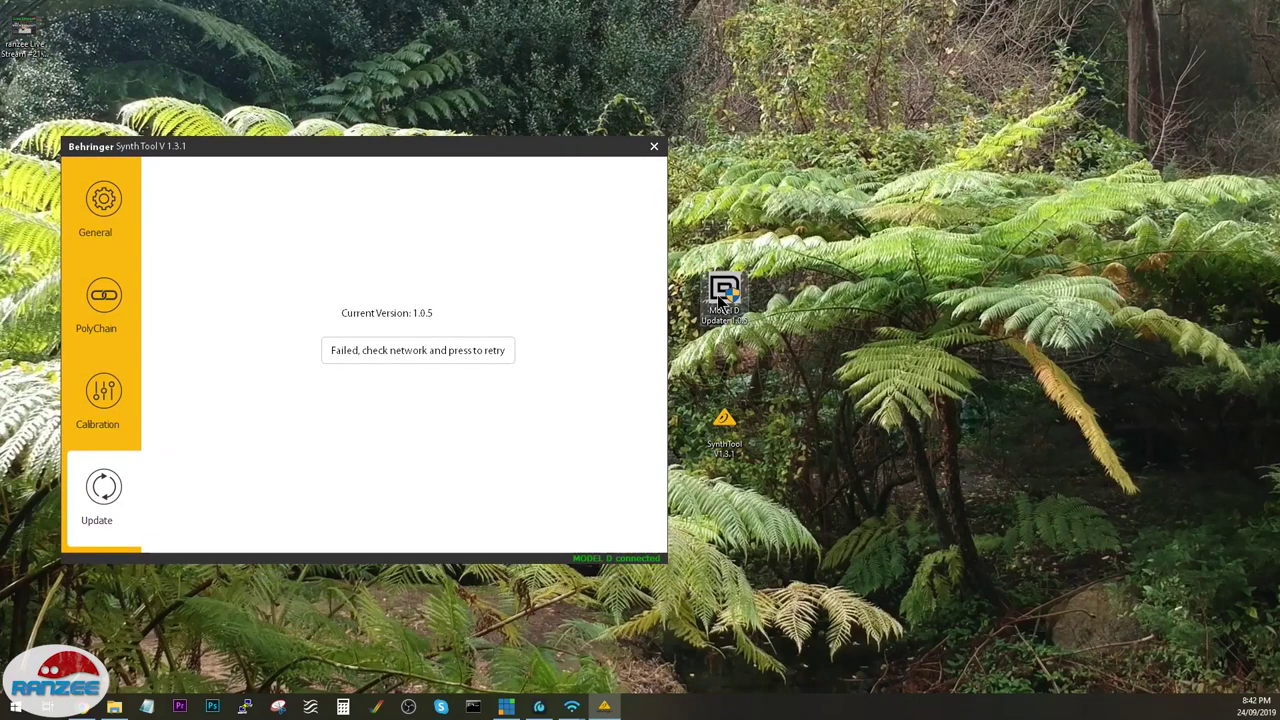
{"action": "left_click_drag", "start_coordinate": [720, 298], "coordinate": [943, 210]}
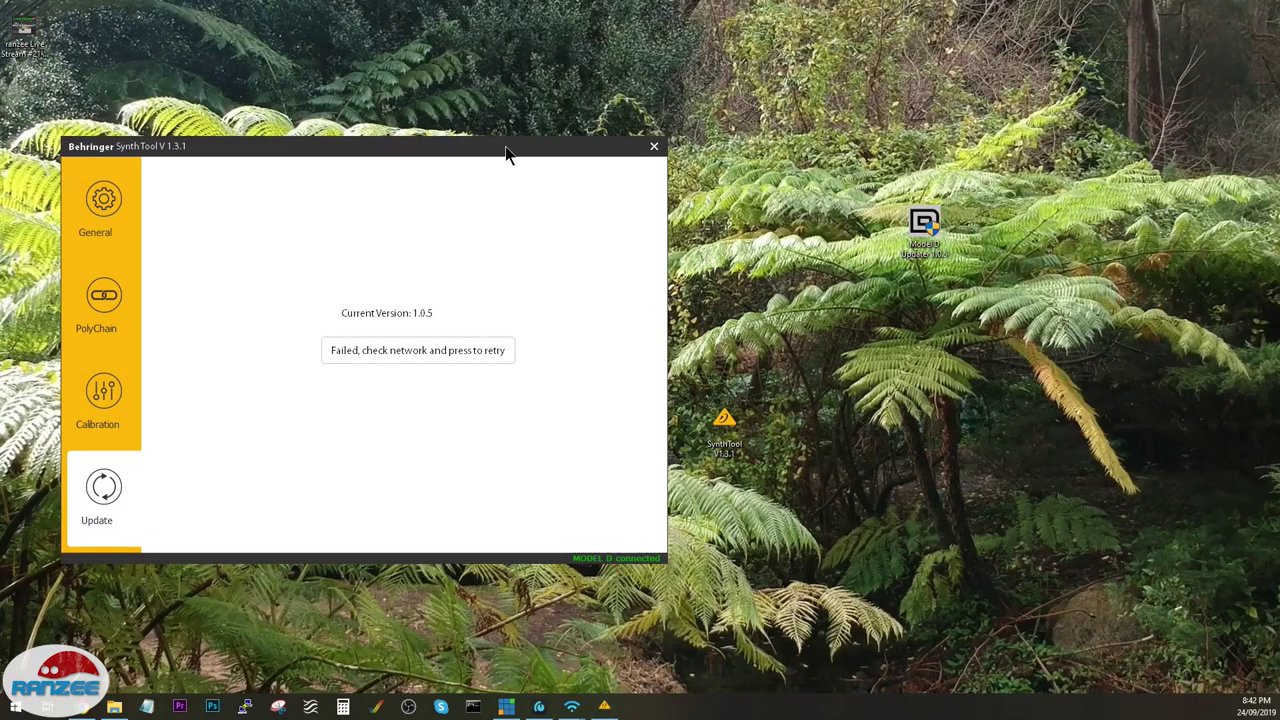
{"action": "left_click_drag", "start_coordinate": [505, 146], "coordinate": [682, 154]}
{"action": "mouse_move", "coordinate": [925, 222]}
{"action": "left_mouse_down"}
{"action": "mouse_move", "coordinate": [923, 245]}
{"action": "mouse_move", "coordinate": [938, 251]}
{"action": "mouse_move", "coordinate": [934, 233]}
{"action": "left_mouse_up"}
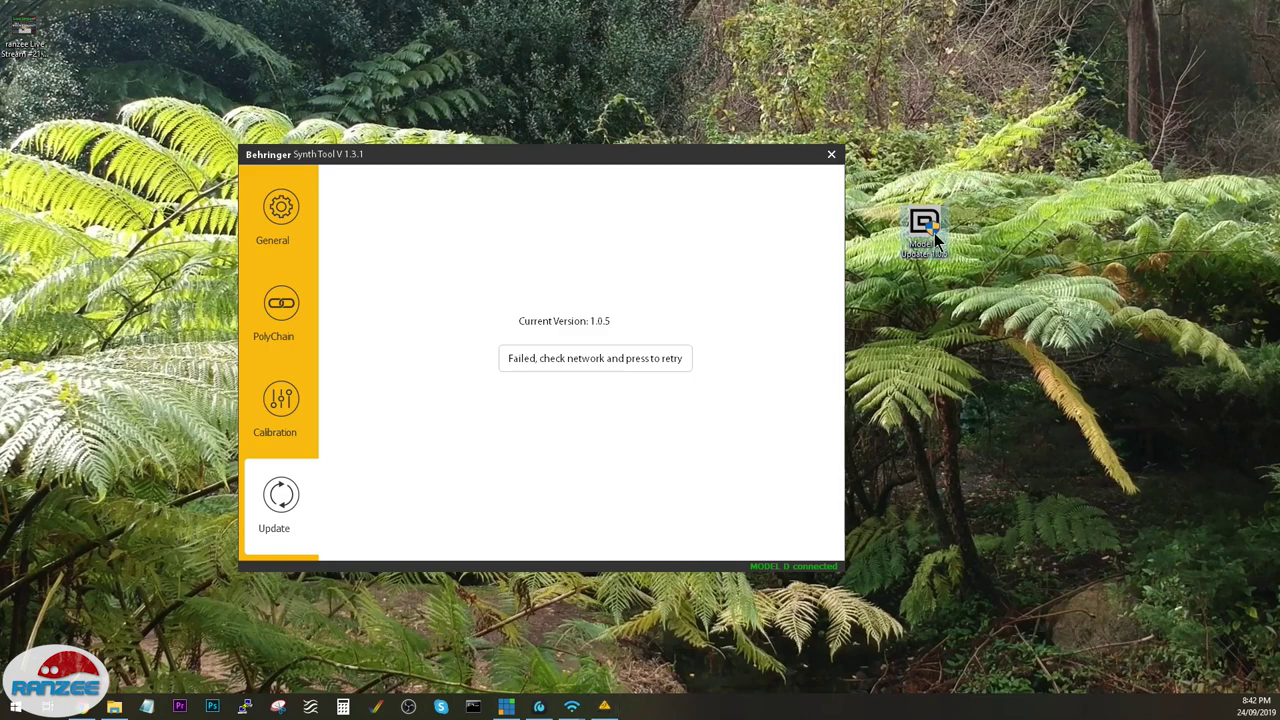
{"action": "left_click", "coordinate": [831, 154]}
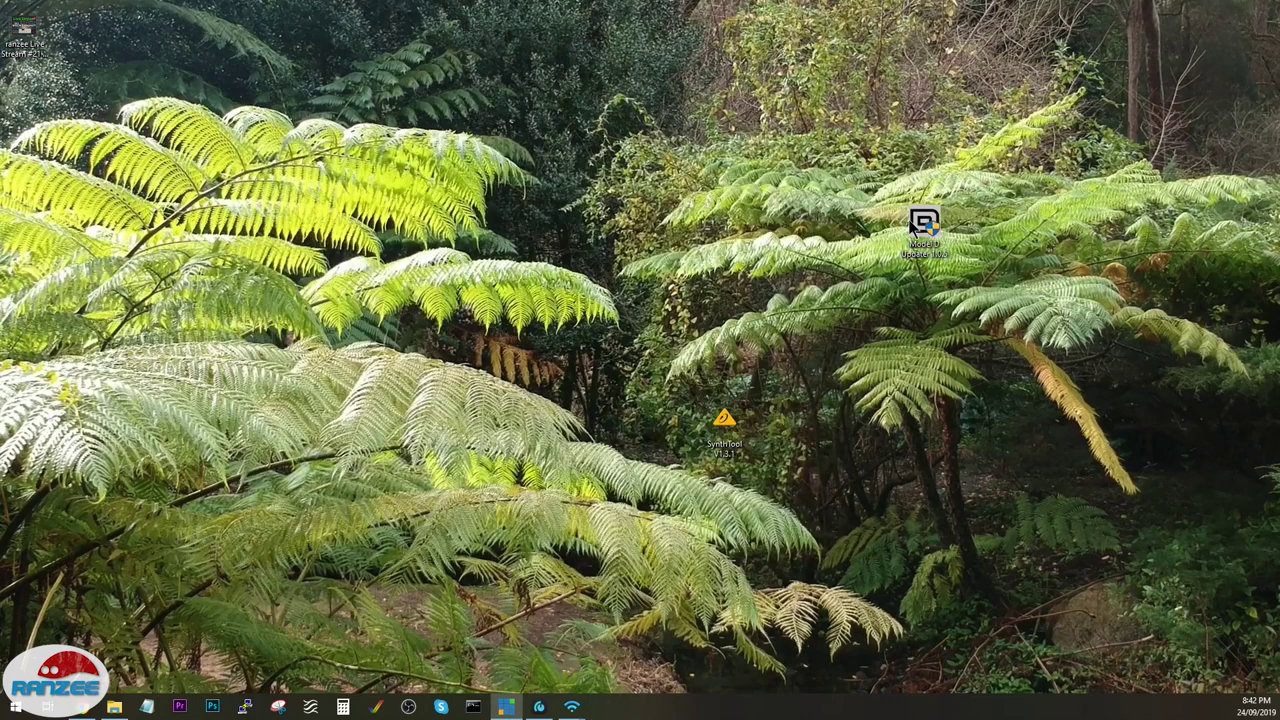
Launch Model D Updater from the desktop, confirm firmware 1.0.5 is the latest, and close it.
{"action": "left_click_drag", "start_coordinate": [910, 220], "coordinate": [770, 290]}
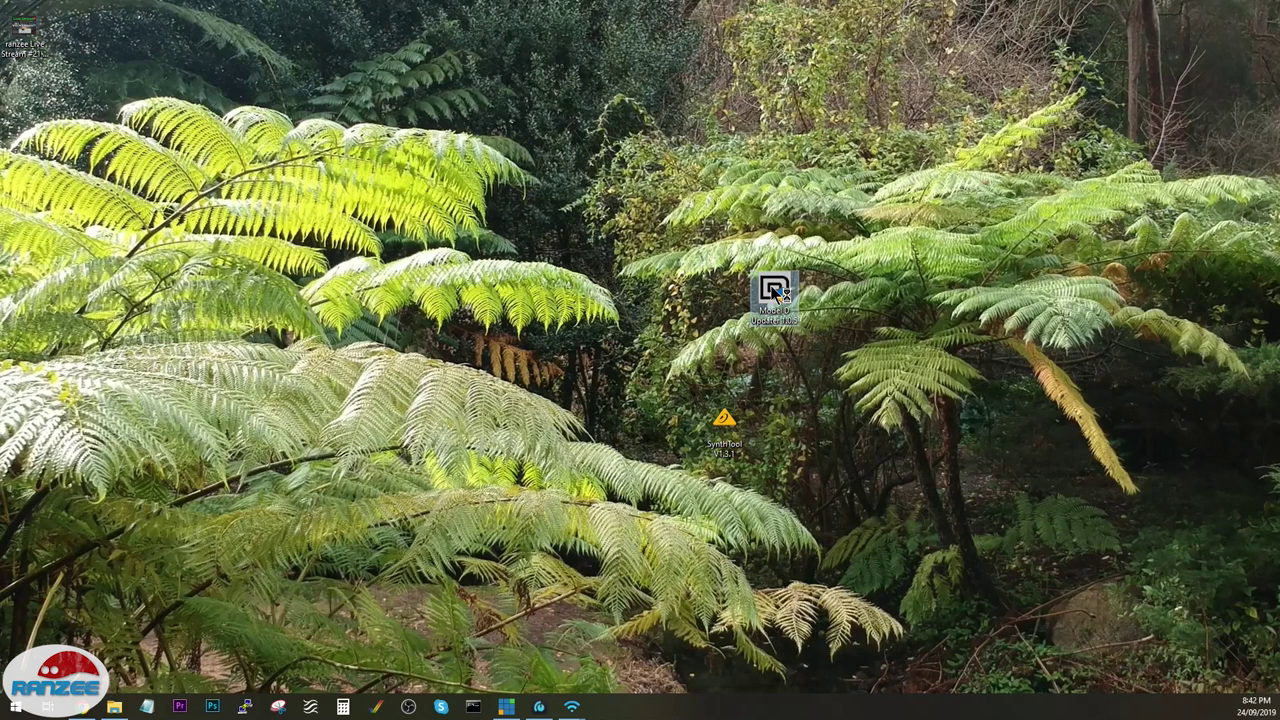
{"action": "double_click", "coordinate": [775, 290]}
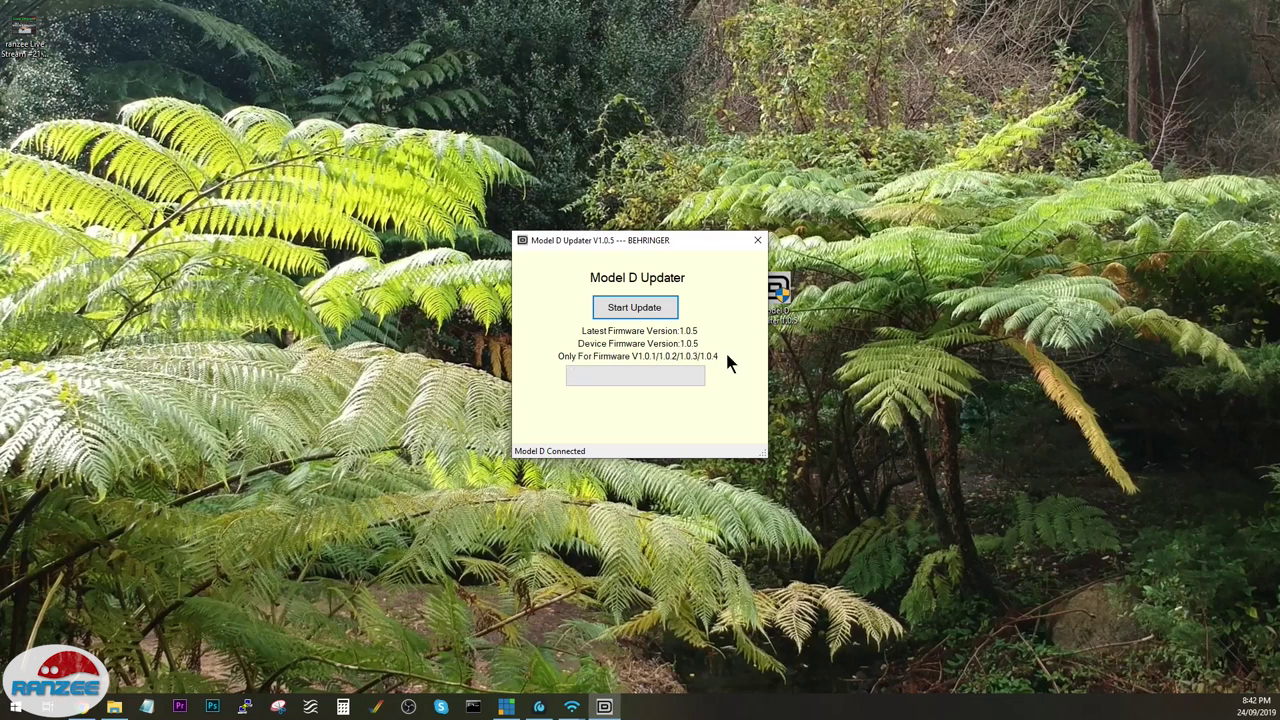
{"action": "left_click", "coordinate": [756, 243]}
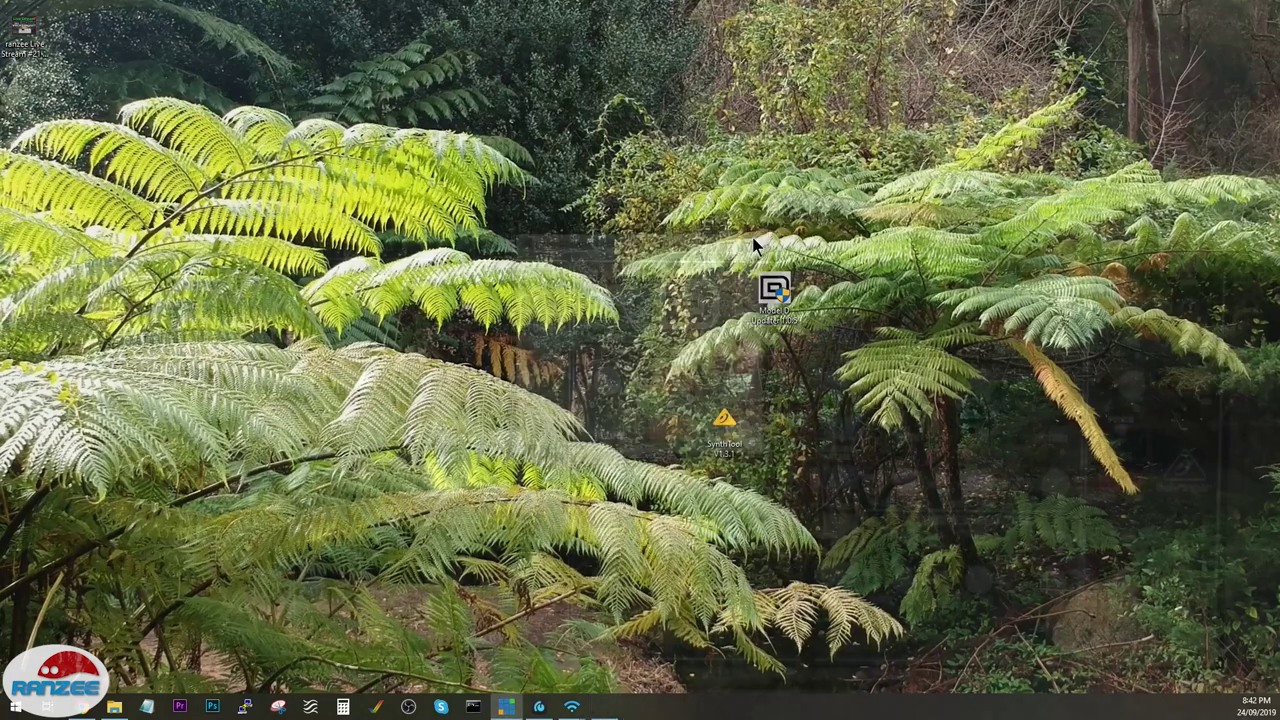